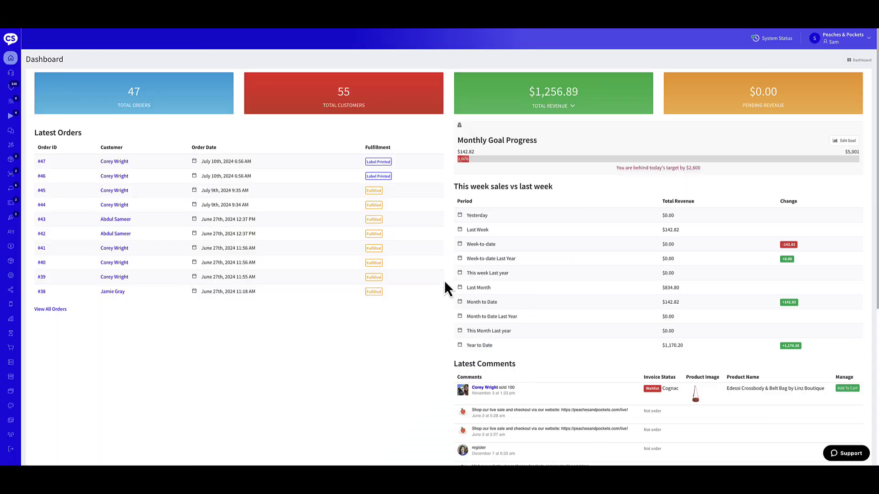
# Open the Outerwear page for editing from the Pages list.
pyautogui.moveTo(16, 290)
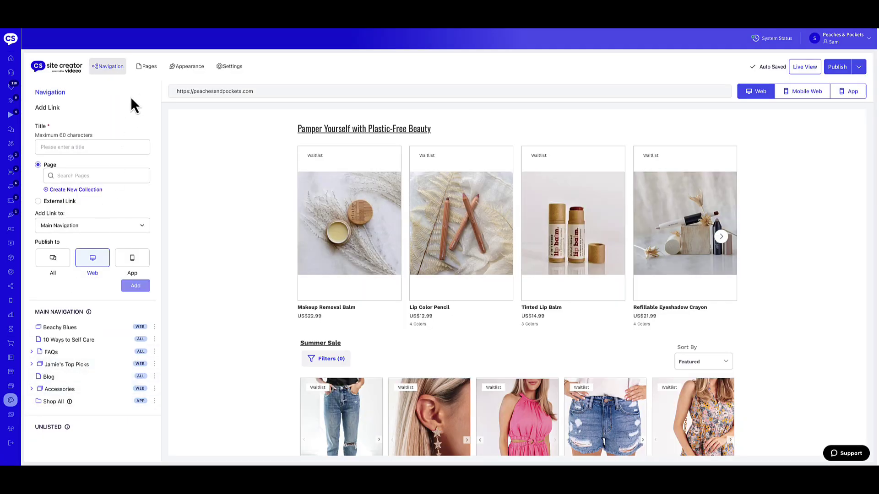
pyautogui.click(143, 67)
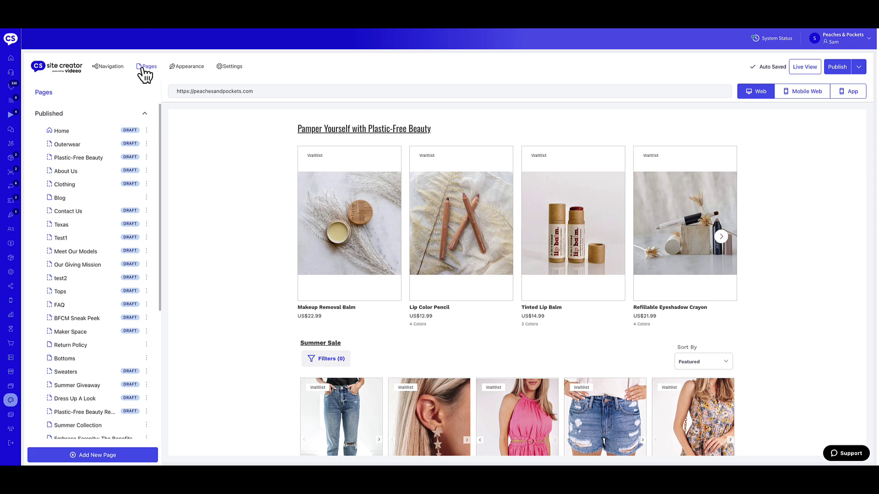
pyautogui.click(147, 145)
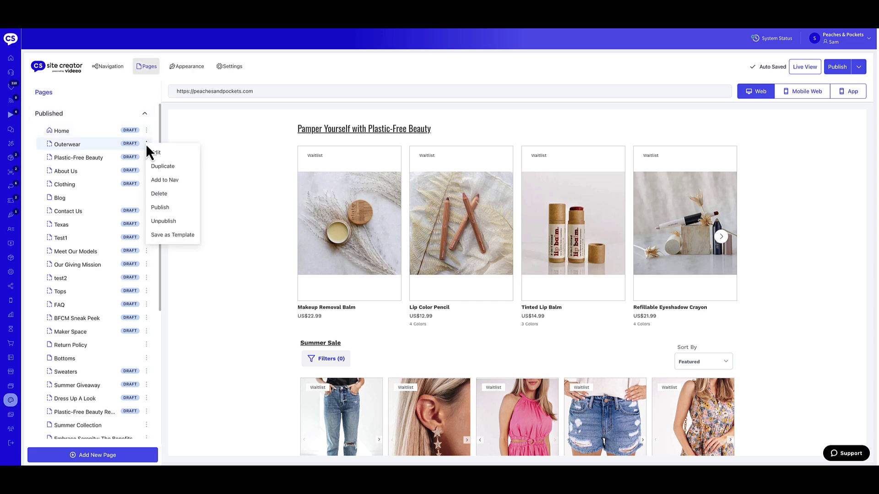
pyautogui.click(171, 154)
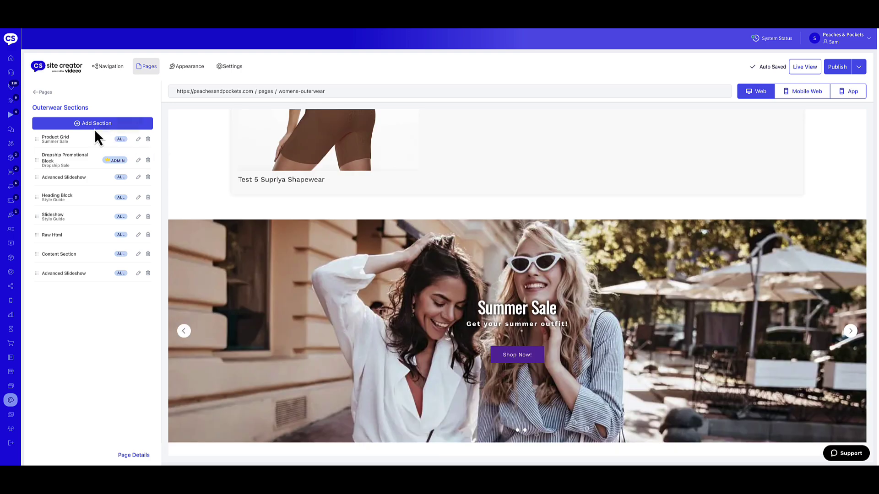
# Insert a new Advanced Slideshow section on the Outerwear page.
pyautogui.click(90, 127)
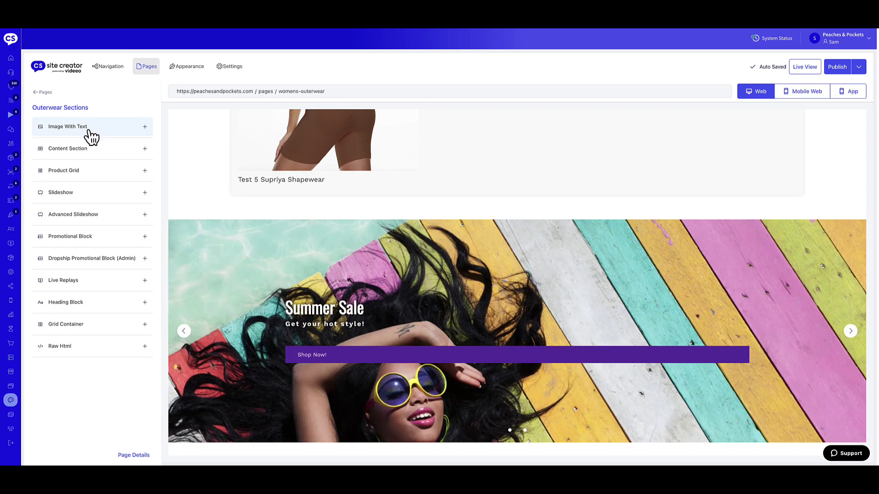
pyautogui.click(88, 215)
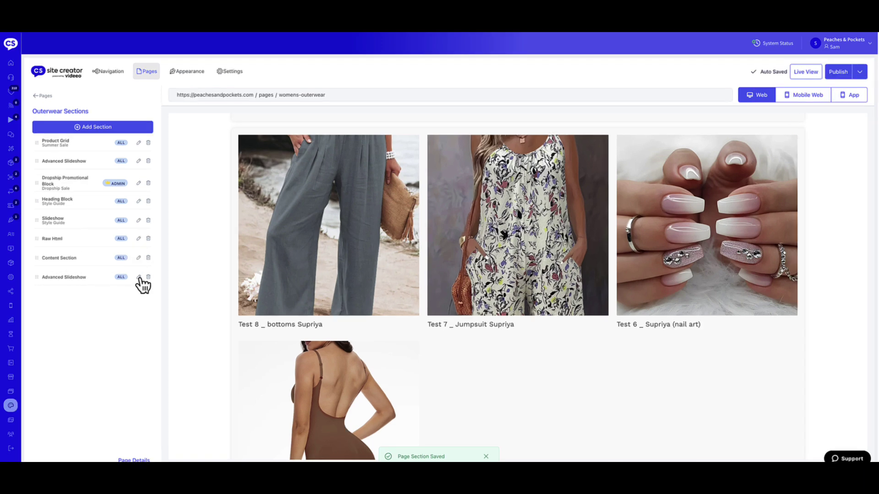
# Open the new Advanced Slideshow section's settings.
pyautogui.click(138, 278)
pyautogui.scroll(-5, 72, 216)
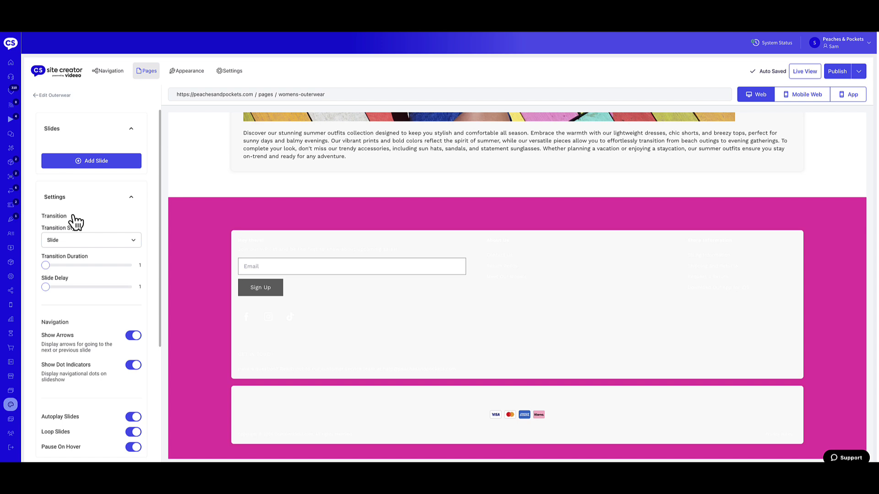
pyautogui.scroll(-1, 72, 215)
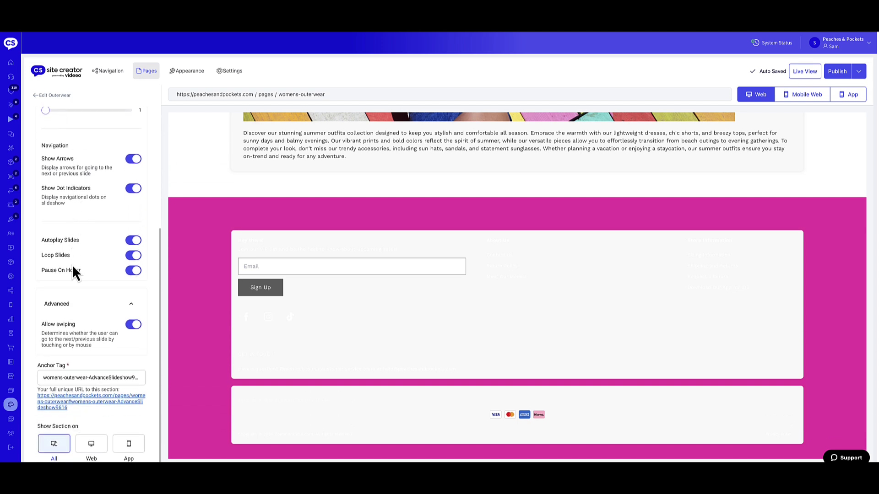
pyautogui.scroll(5, 78, 295)
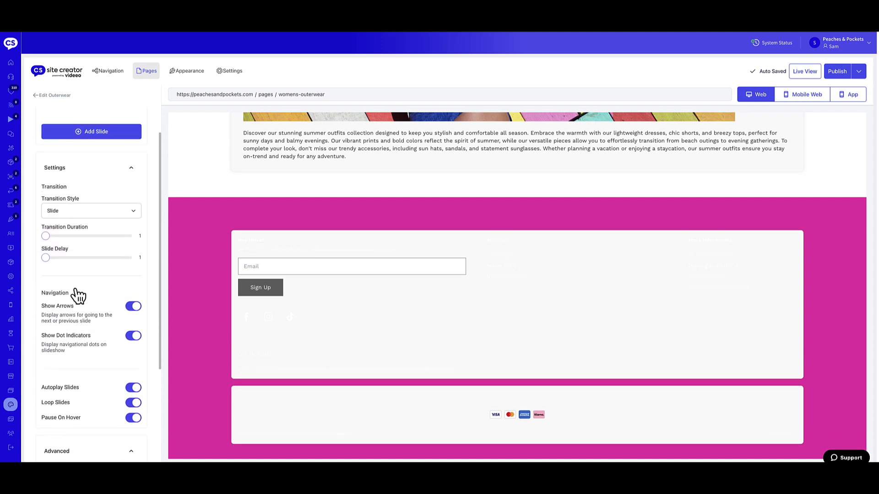
pyautogui.scroll(1, 75, 289)
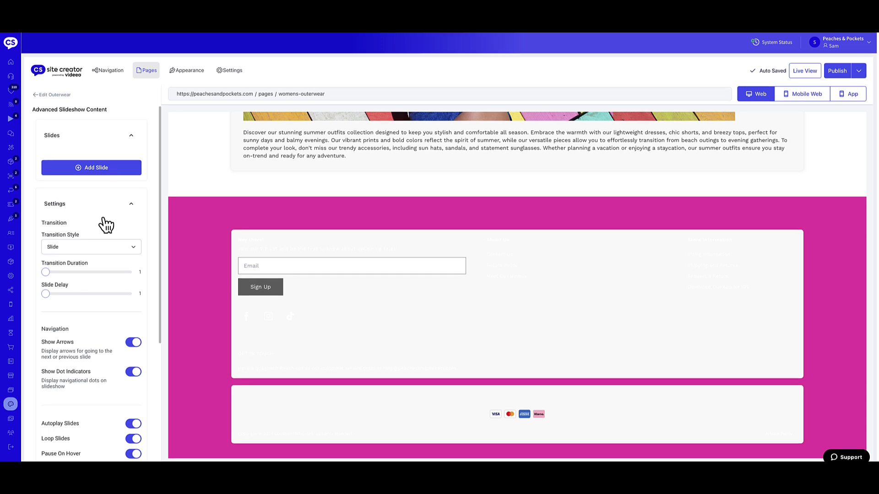
# Add a first slide using the Media Gallery image 2024-06-06_23-20-00.
pyautogui.click(90, 170)
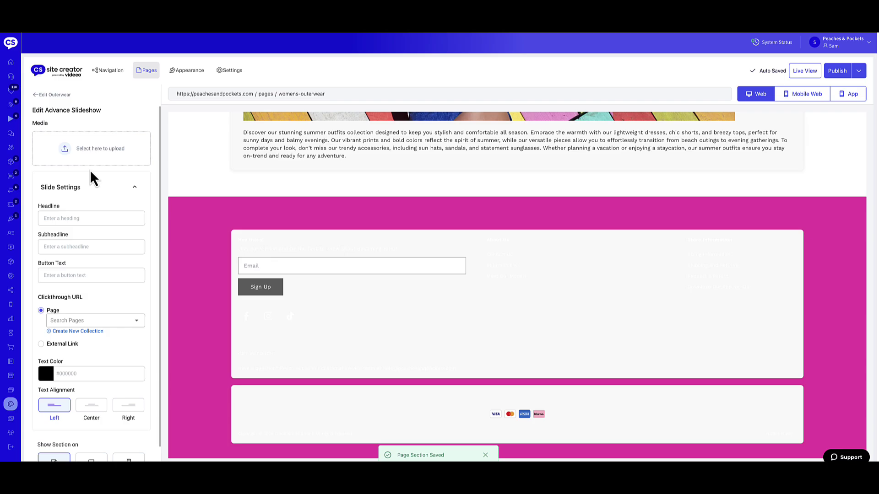
pyautogui.click(91, 156)
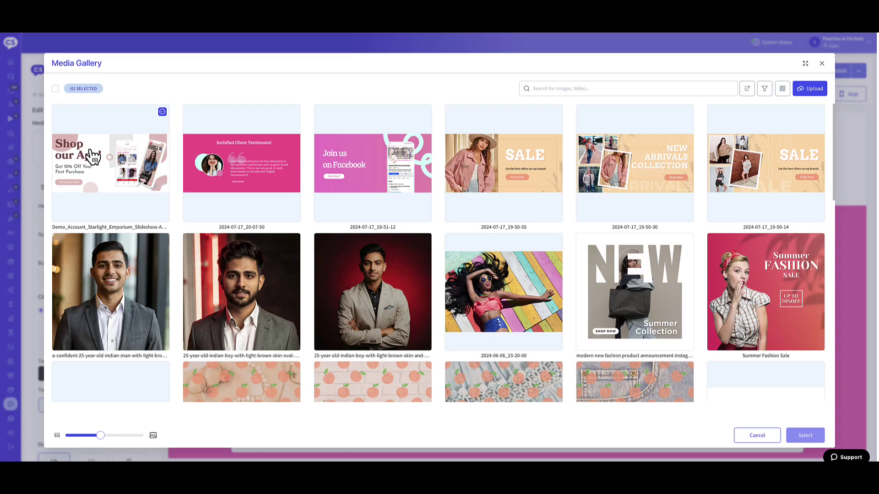
pyautogui.click(463, 278)
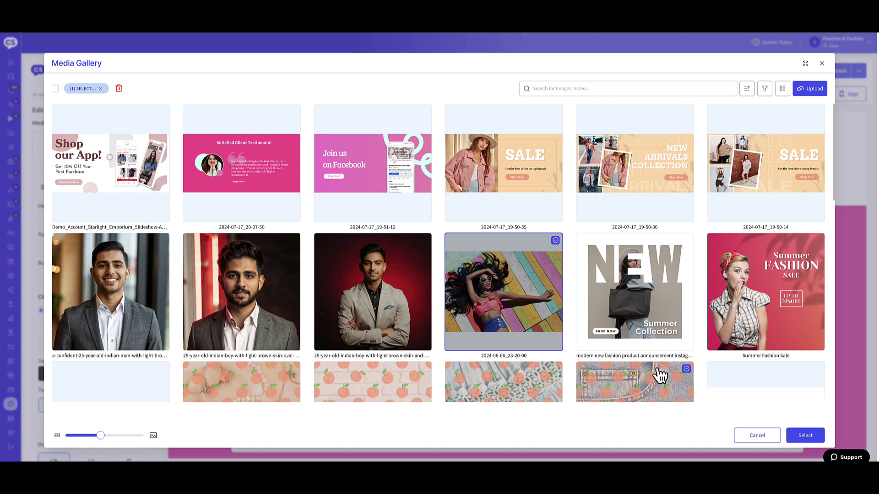
pyautogui.click(804, 440)
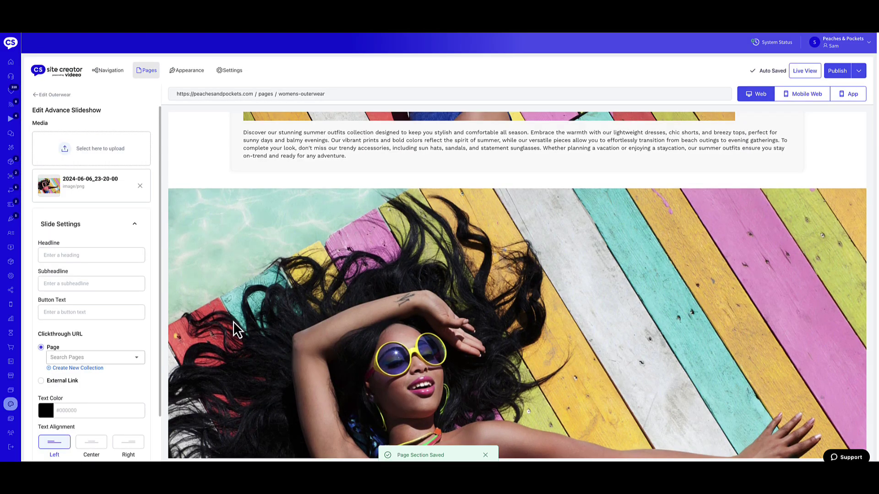
# Fill in headline 'Summer Sale', subheadline 'Get your hot styles!' and button text 'Shop Now'.
pyautogui.click(85, 256)
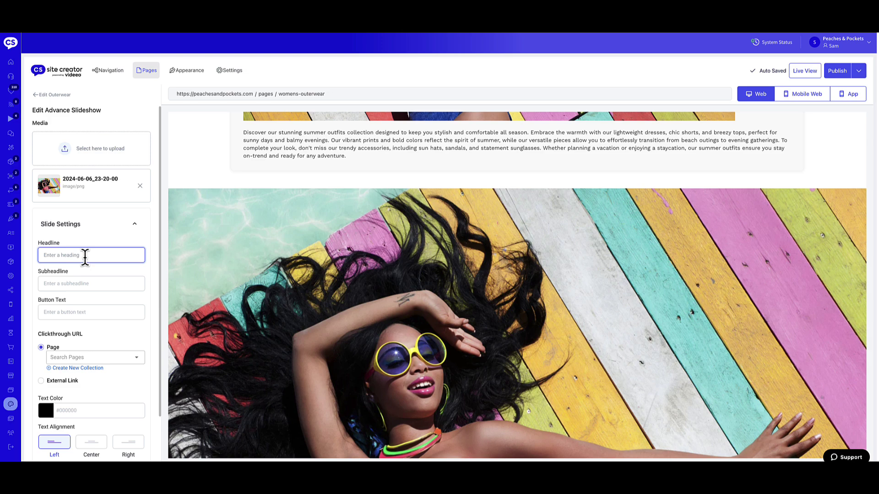
pyautogui.write('Summer Sale')
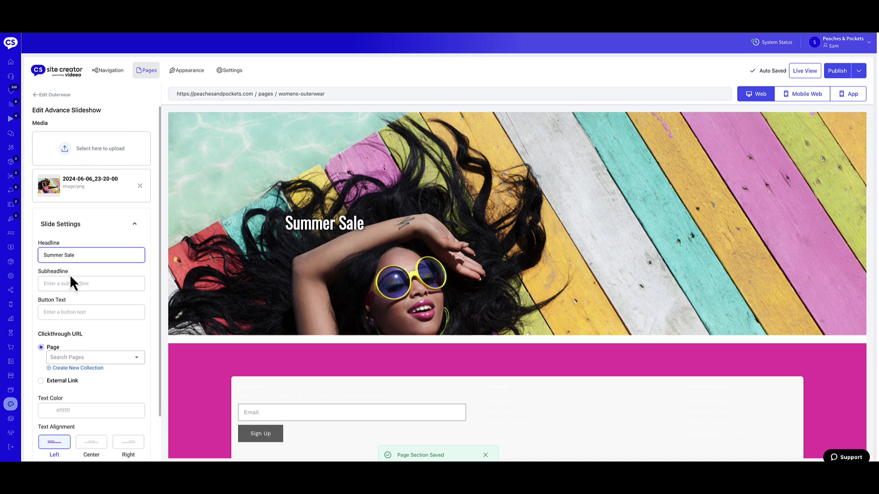
pyautogui.click(69, 284)
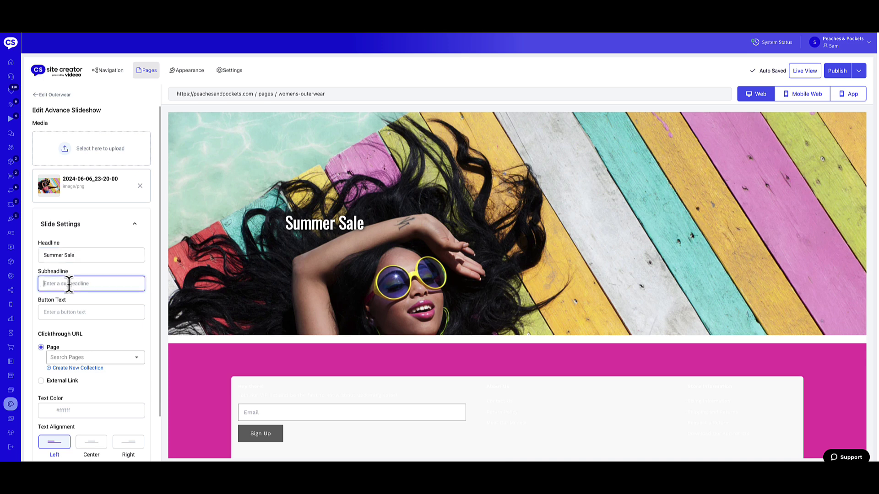
pyautogui.write('Get your hot styles!')
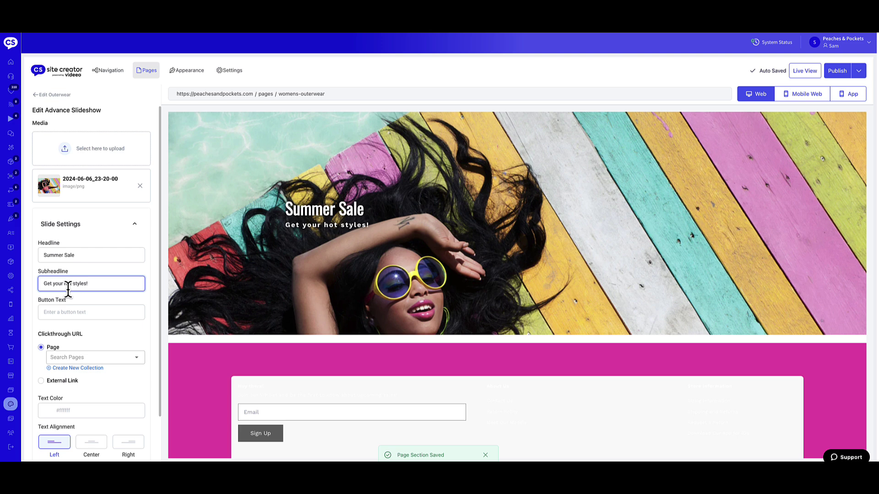
pyautogui.click(69, 312)
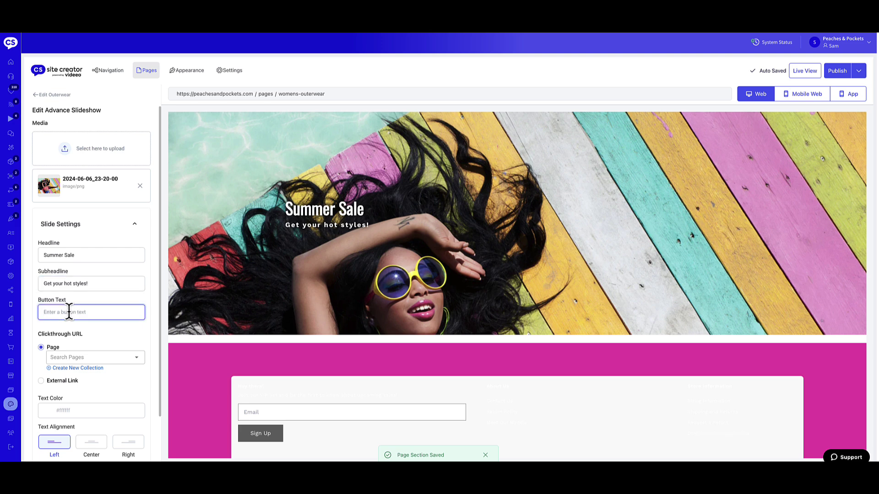
pyautogui.write('Shop Now')
# Change the button text to 'Shop Now!' and link it to the Summer Collection page.
pyautogui.scroll(-2, 71, 348)
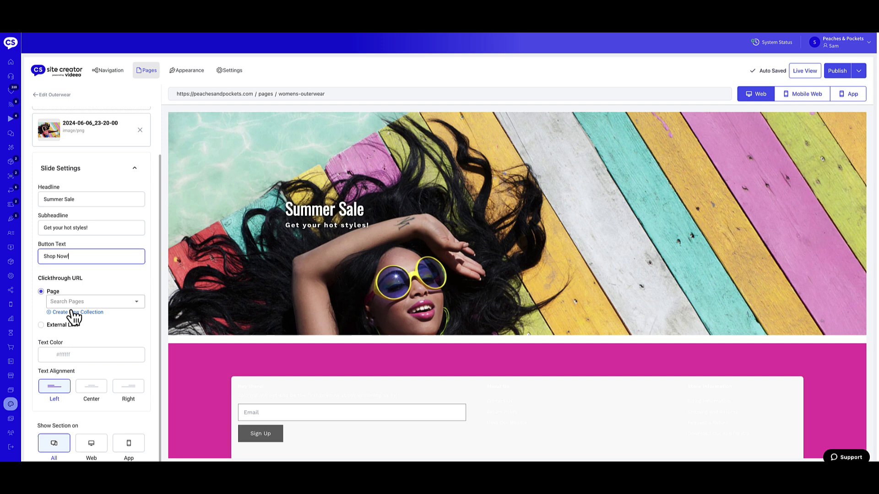
pyautogui.write('!')
pyautogui.click(71, 301)
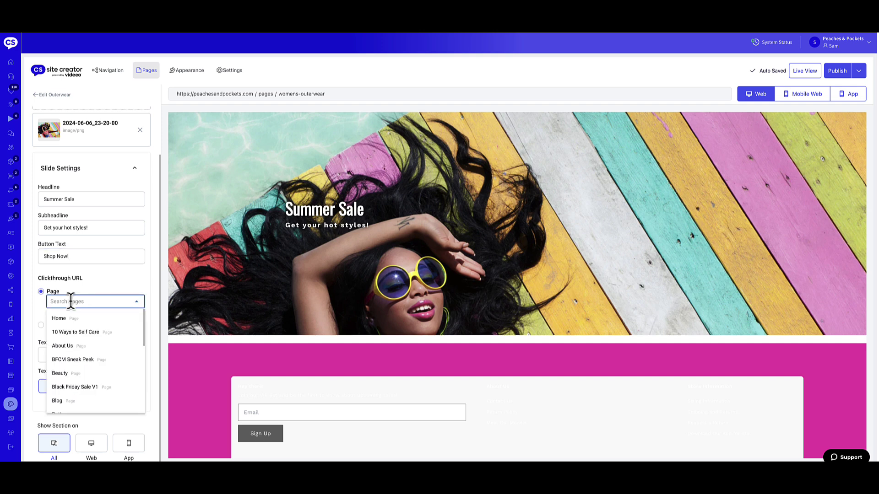
pyautogui.write('su')
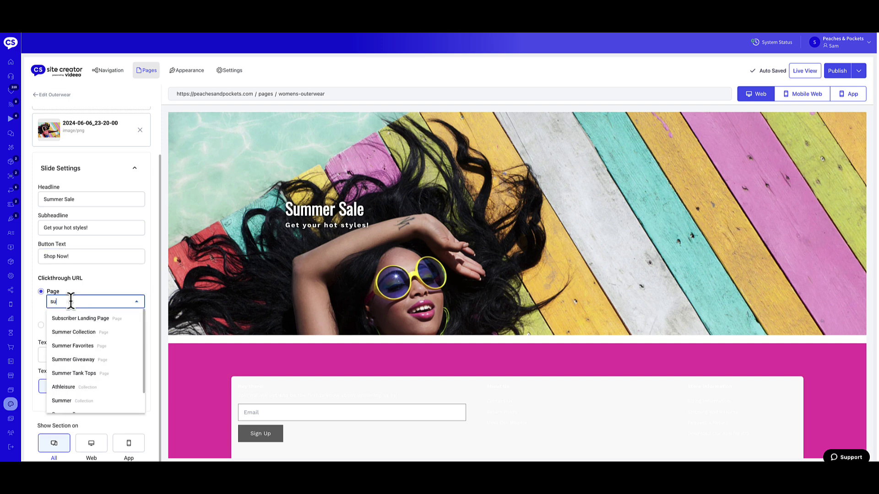
pyautogui.click(74, 332)
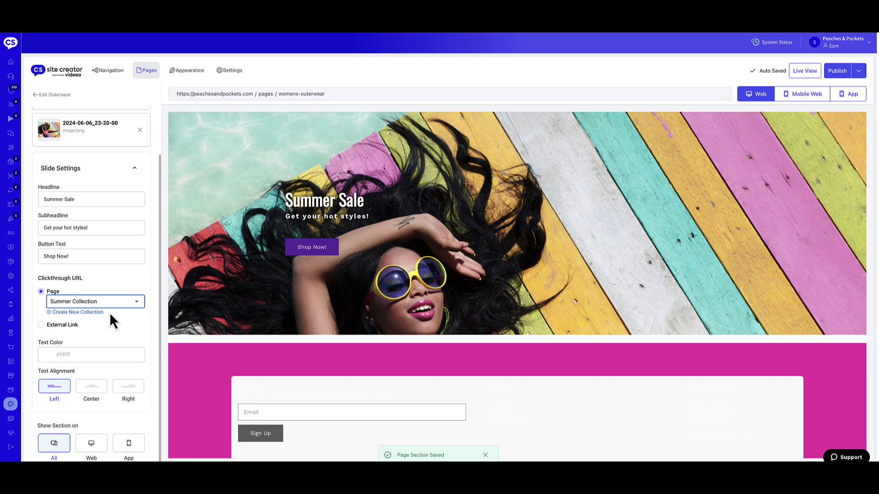
# Give the slide white text aligned to the left.
pyautogui.moveTo(109, 312); pyautogui.dragTo(47, 312)
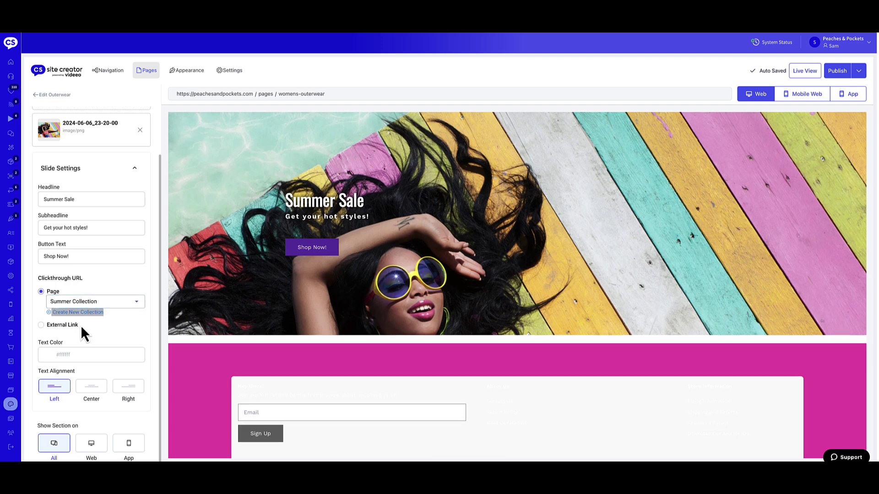
pyautogui.moveTo(81, 328); pyautogui.dragTo(51, 332)
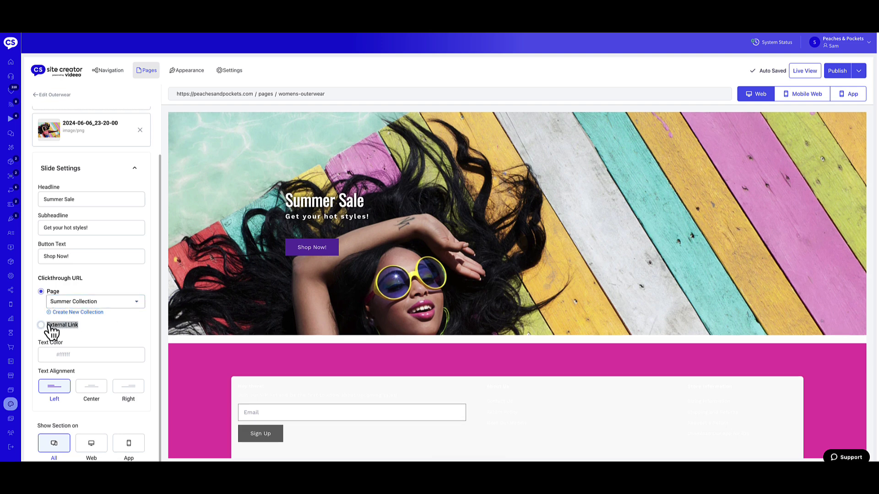
pyautogui.click(85, 329)
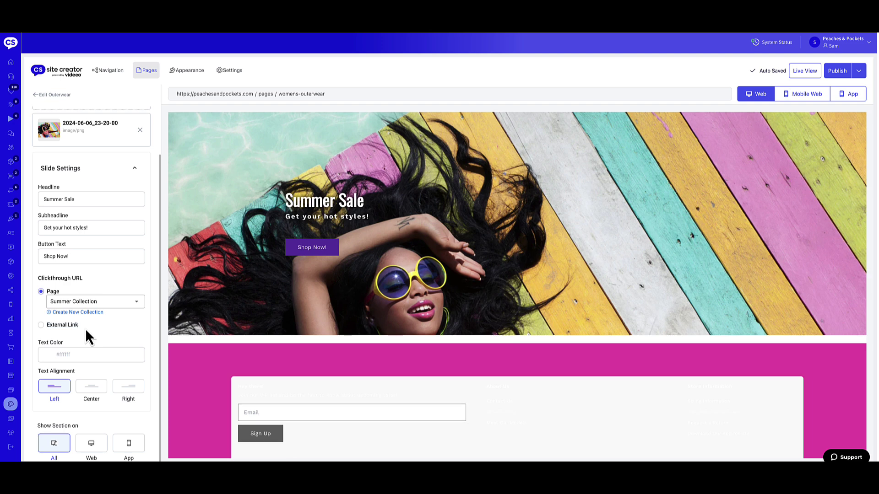
pyautogui.click(47, 357)
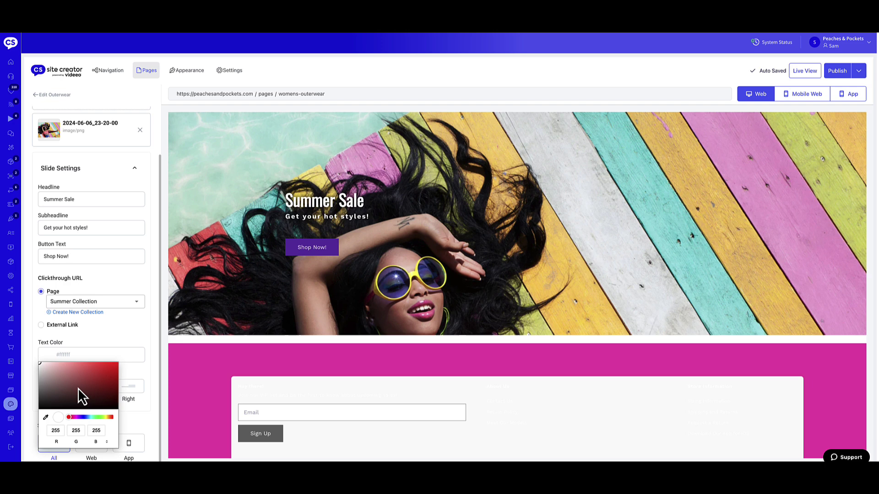
pyautogui.click(75, 336)
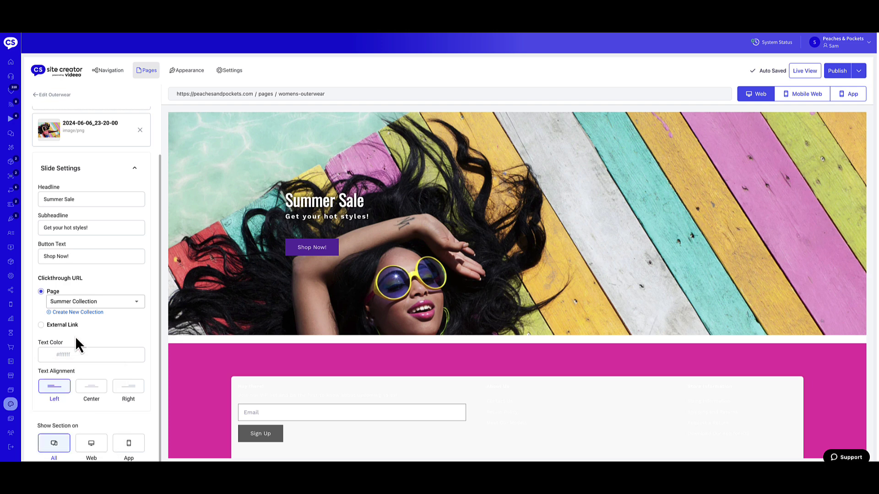
pyautogui.moveTo(75, 372); pyautogui.dragTo(41, 372)
pyautogui.click(54, 389)
# Leave Show Section on set to All and return to the Outerwear sections list.
pyautogui.click(92, 443)
pyautogui.click(127, 444)
pyautogui.click(54, 443)
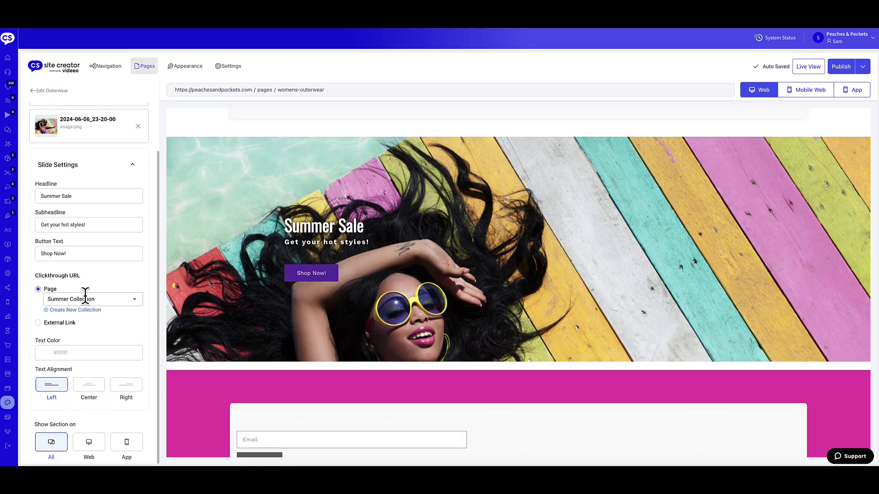
pyautogui.click(34, 90)
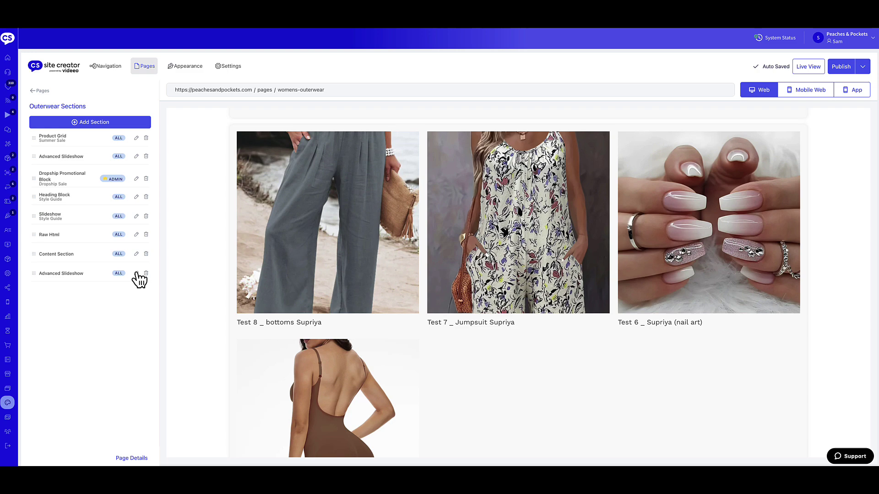
# Edit the last Advanced Slideshow section and add a second, New Arrivals Collection slide.
pyautogui.click(136, 273)
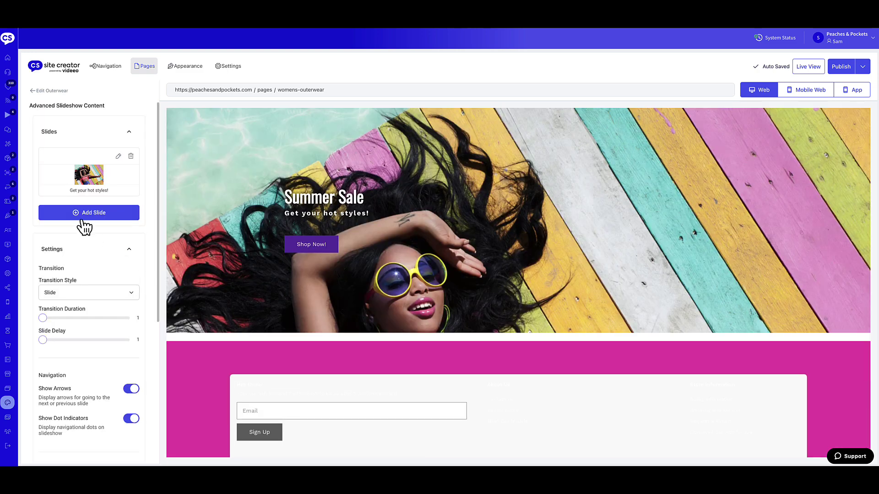
pyautogui.click(88, 214)
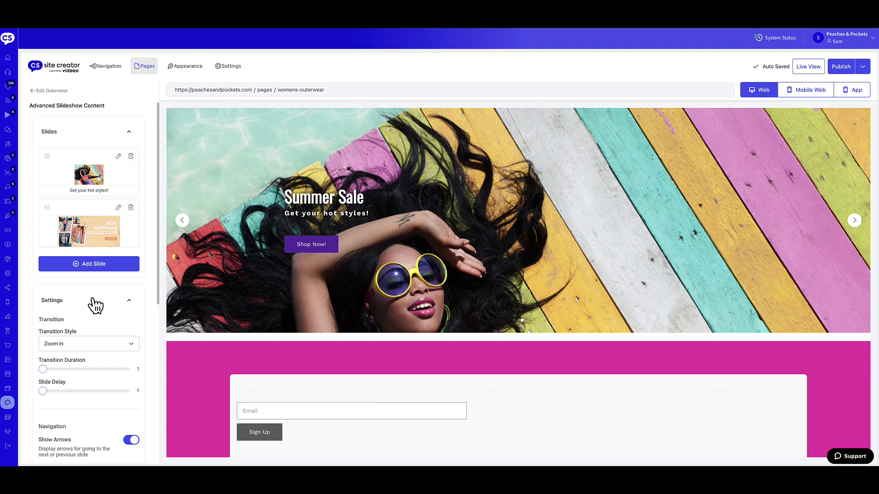
# Switch the slideshow transition to Zoom Out with duration 2 and slide delay 3.
pyautogui.scroll(-3, 95, 306)
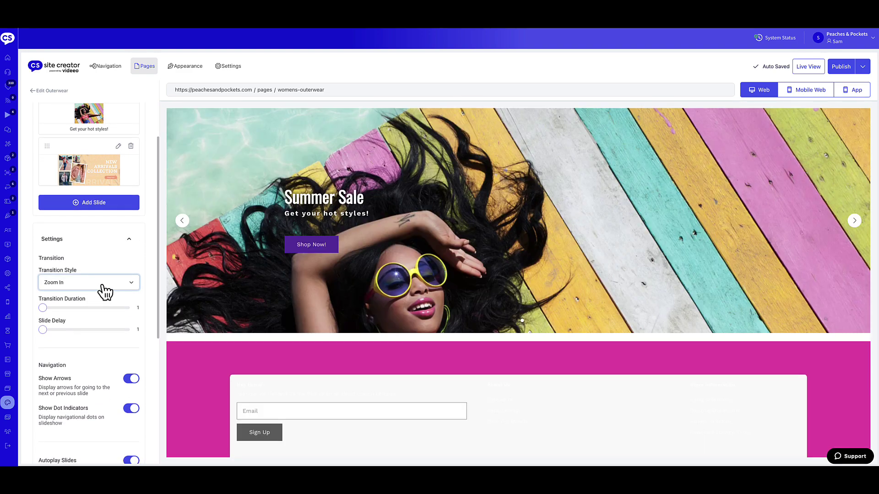
pyautogui.click(103, 292)
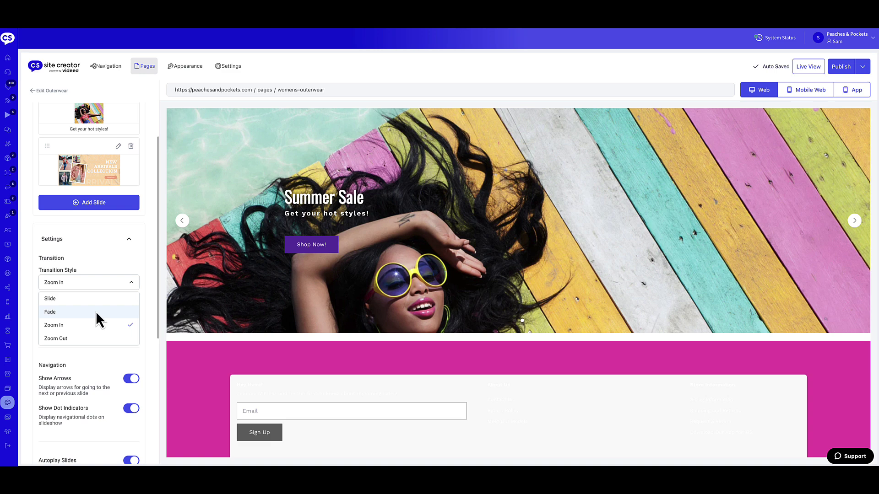
pyautogui.click(89, 338)
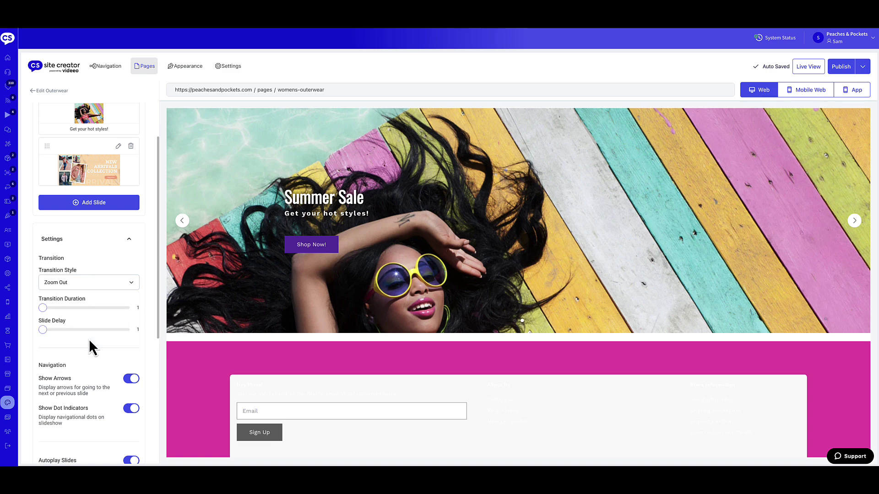
pyautogui.moveTo(43, 305); pyautogui.dragTo(81, 329)
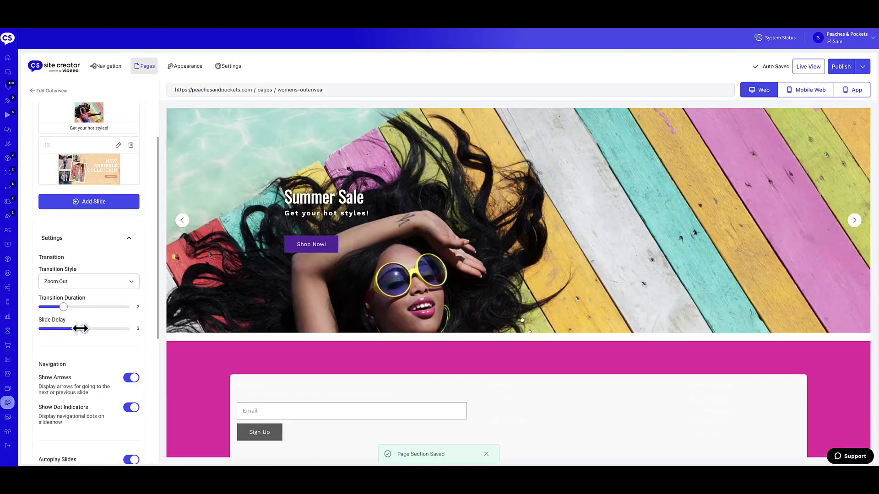
pyautogui.scroll(-3, 80, 328)
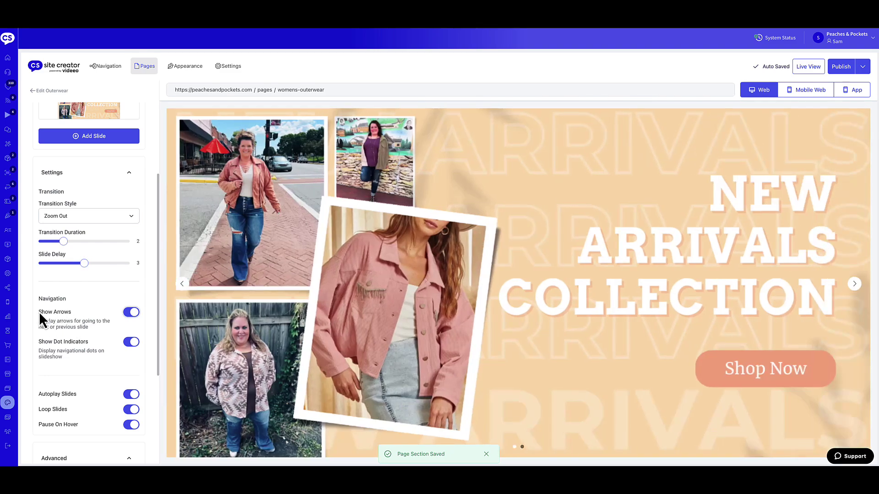
pyautogui.doubleClick(132, 313)
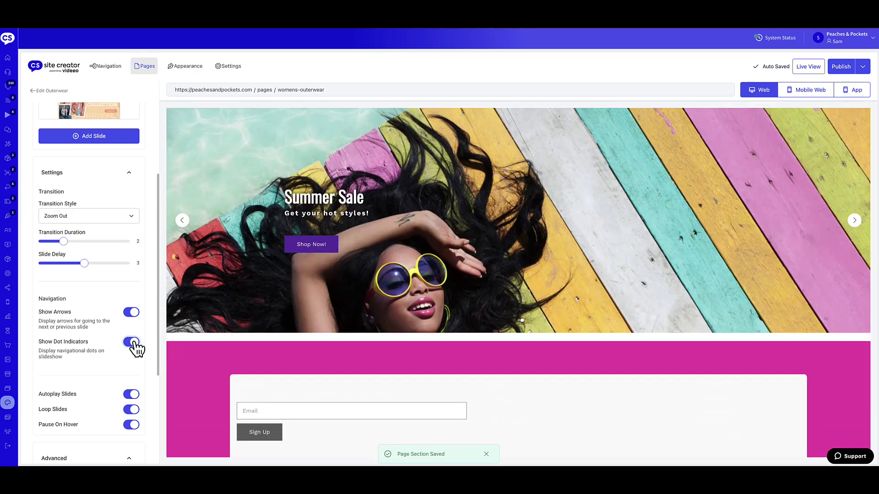
pyautogui.scroll(-2, 136, 347)
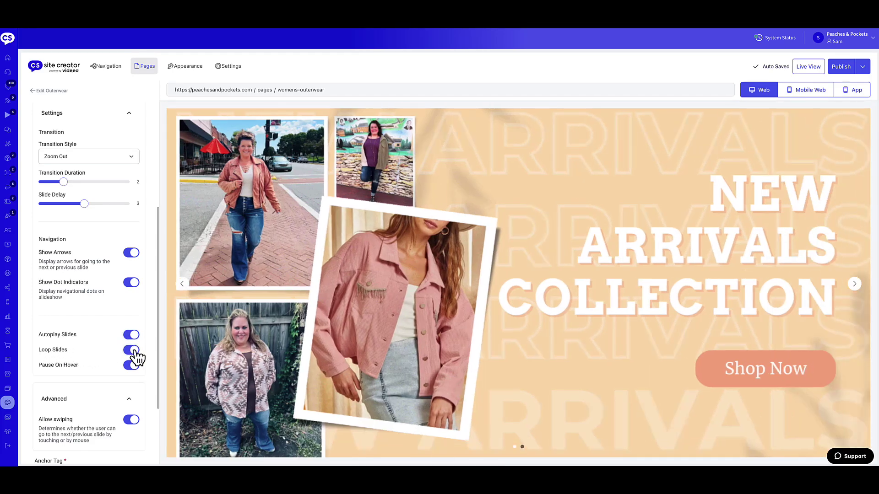
pyautogui.click(135, 351)
pyautogui.click(135, 351)
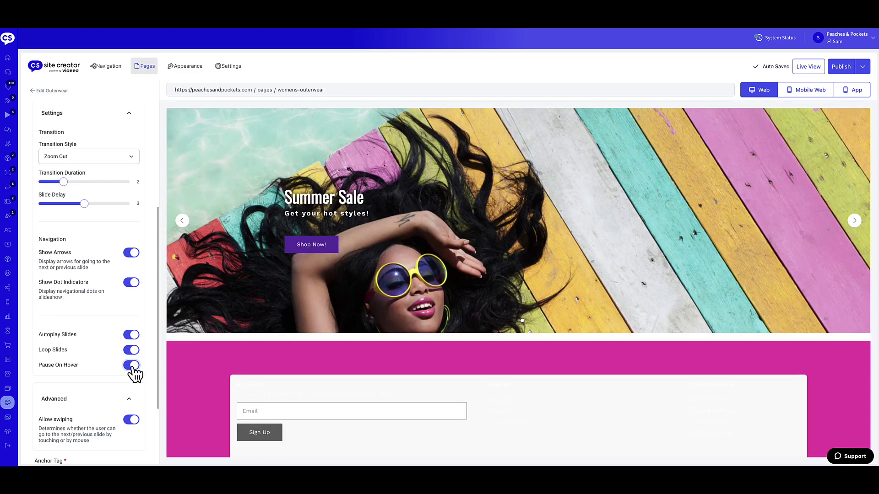
pyautogui.scroll(-2, 135, 373)
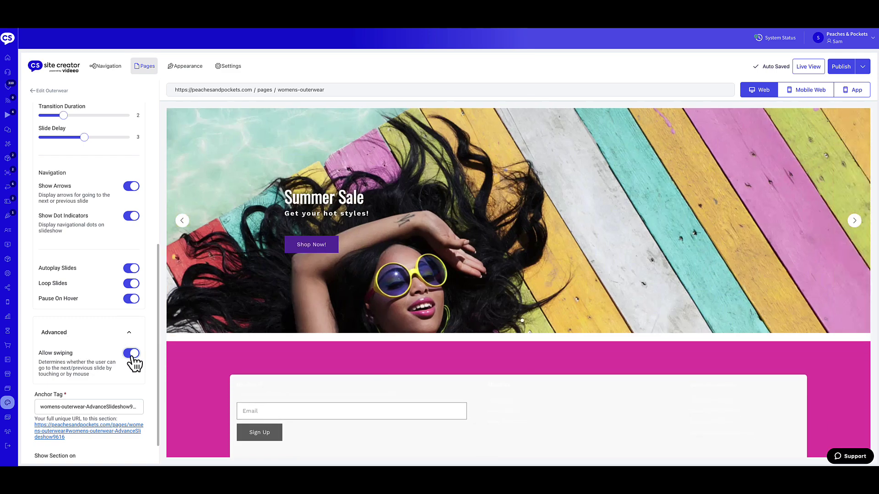
pyautogui.click(132, 355)
pyautogui.click(132, 355)
# Replace womens-outerwear in the anchor tag with summer-sale, giving summer-sale-AdvanceSlideshow9616.
pyautogui.scroll(-1, 133, 358)
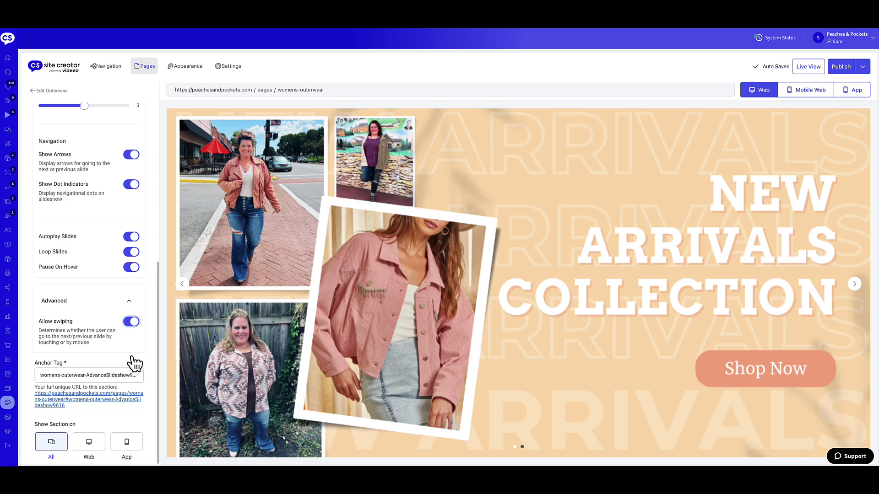
pyautogui.click(83, 375)
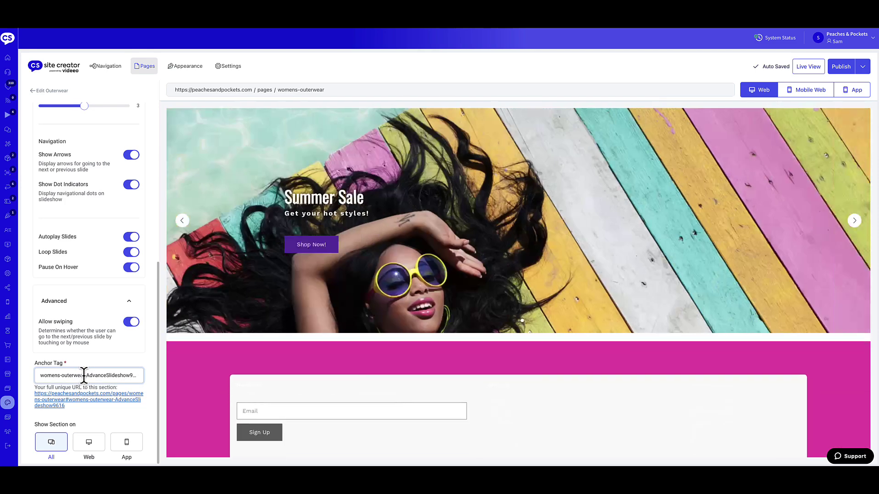
pyautogui.moveTo(83, 375); pyautogui.dragTo(38, 375)
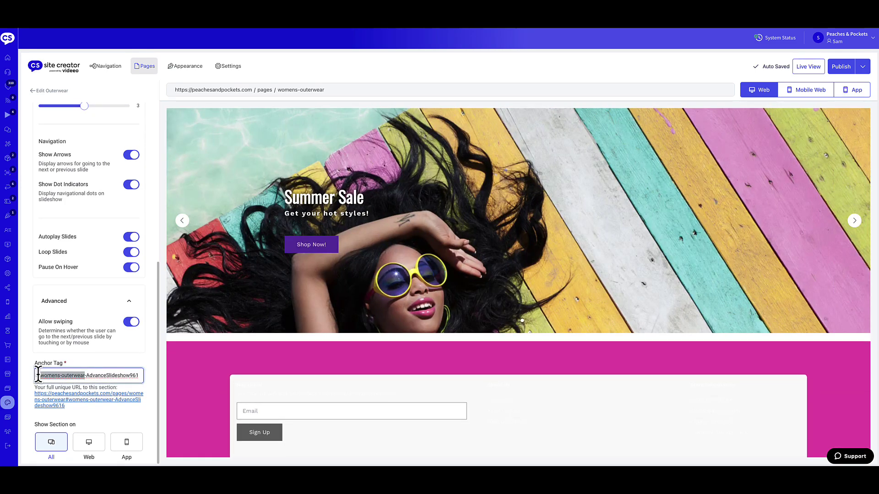
pyautogui.write('summer-sale')
pyautogui.click(38, 409)
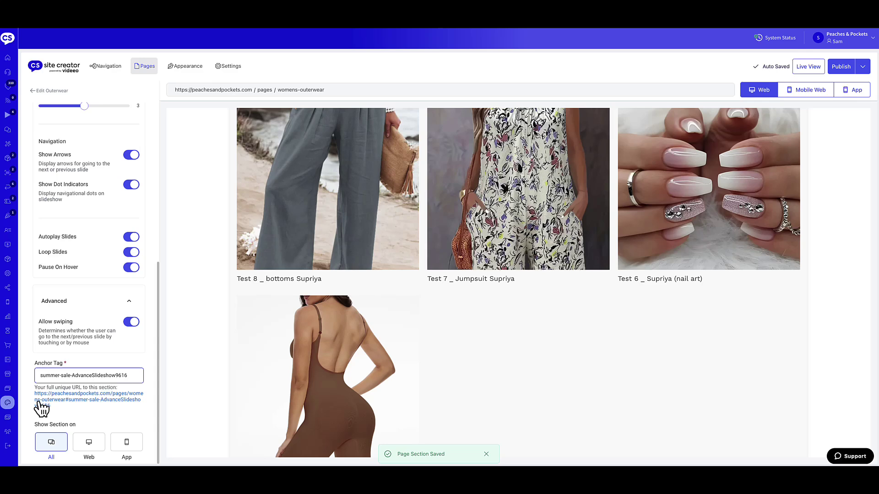
pyautogui.moveTo(53, 405); pyautogui.dragTo(31, 395)
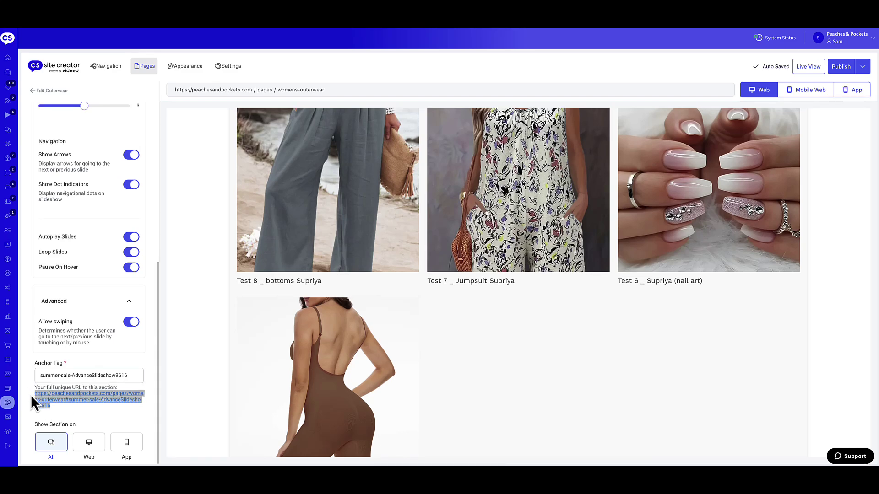
pyautogui.click(55, 412)
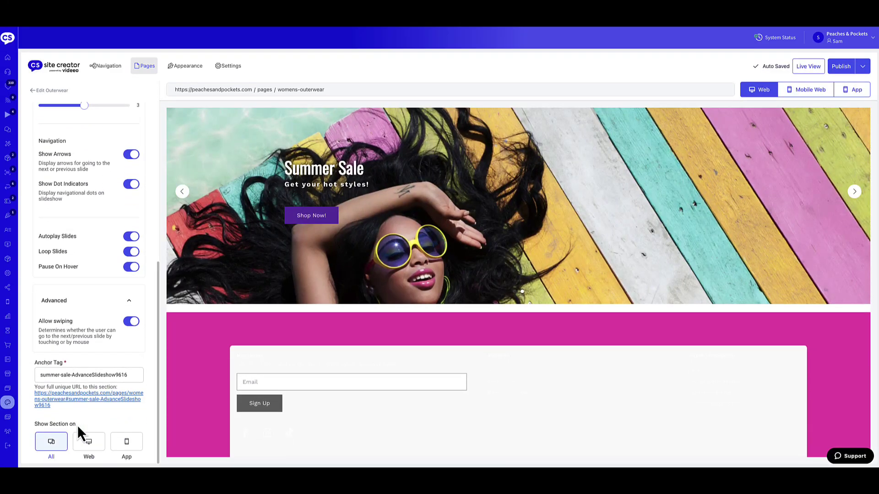
# Keep the slideshow shown on All platforms and publish the Outerwear page.
pyautogui.moveTo(77, 425); pyautogui.dragTo(42, 425)
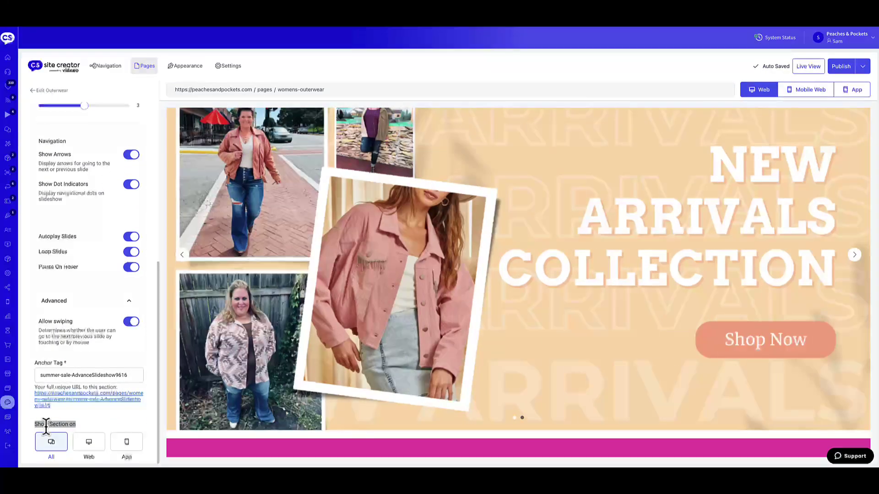
pyautogui.click(91, 443)
pyautogui.click(124, 444)
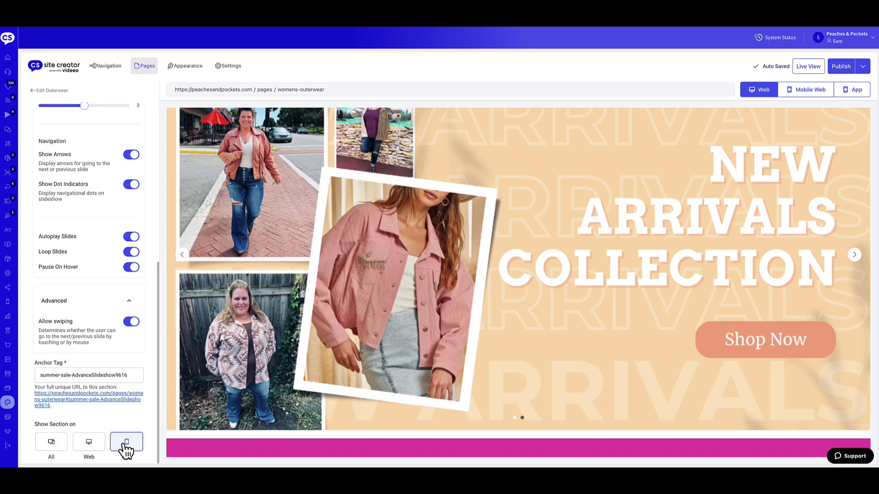
pyautogui.click(52, 443)
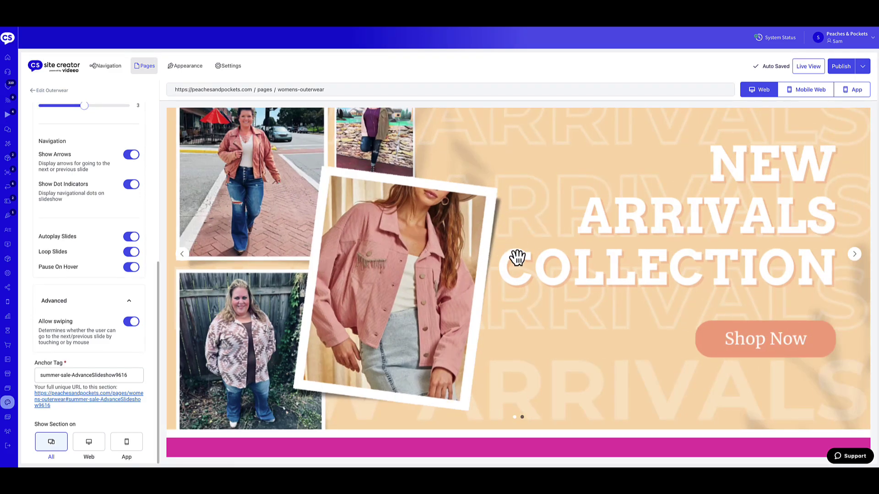
pyautogui.click(846, 68)
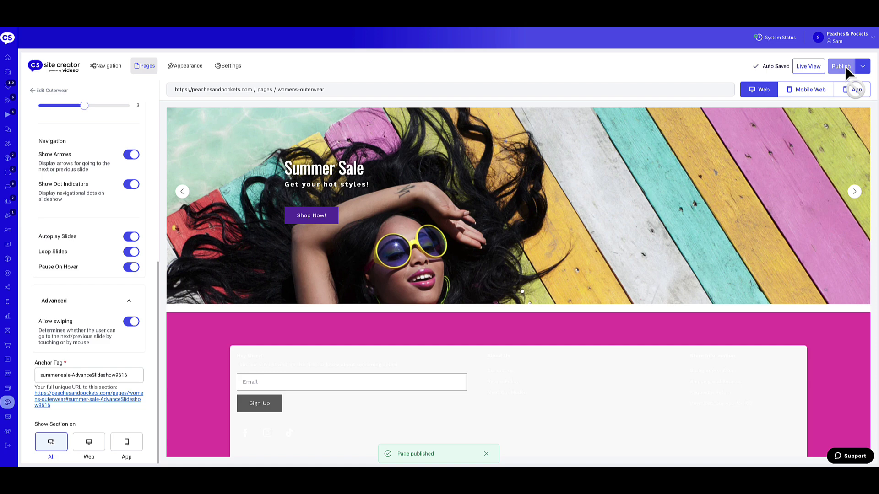